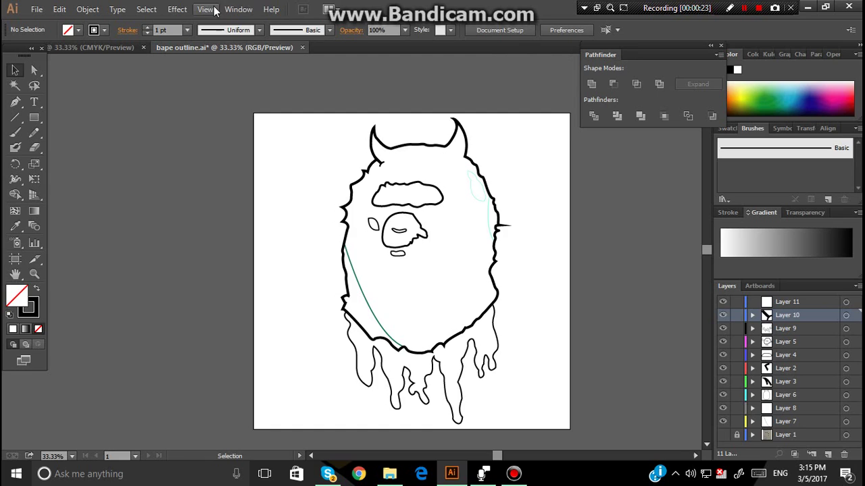
Expand all the ape-head outline artwork with both Fill and Stroke kept checked.
{"action": "left_click", "coordinate": [239, 9]}
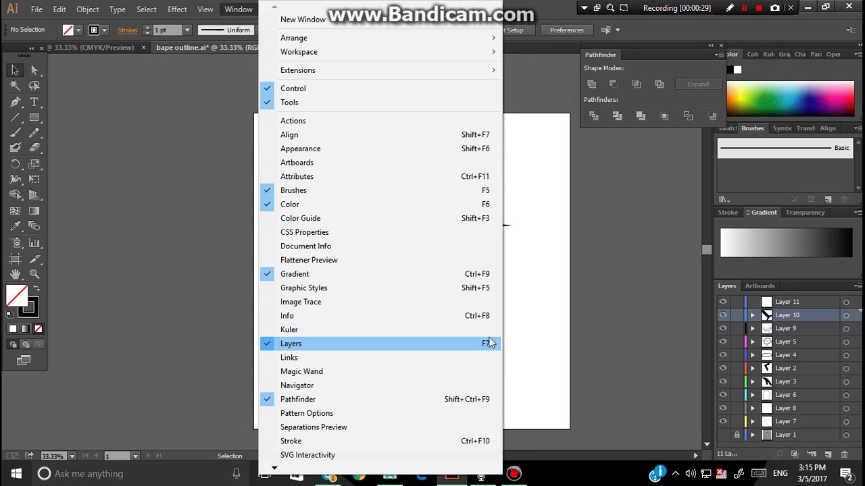
{"action": "left_click", "coordinate": [590, 278]}
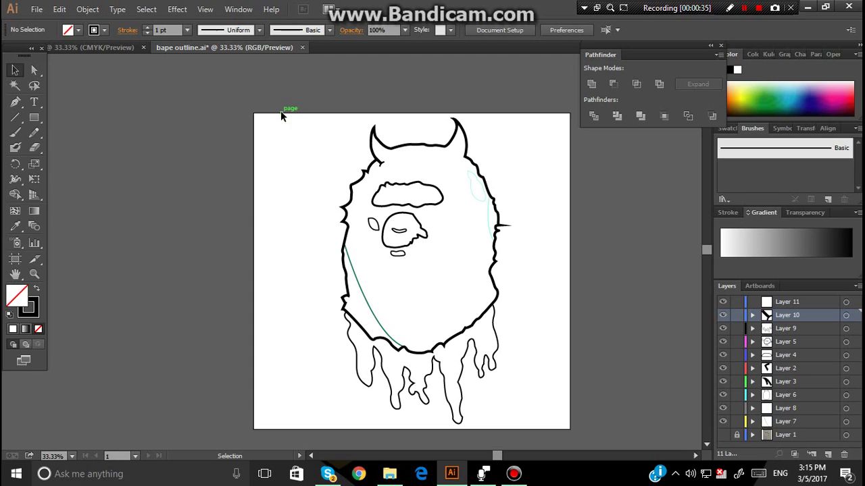
{"action": "left_click_drag", "start_coordinate": [281, 110], "coordinate": [563, 430]}
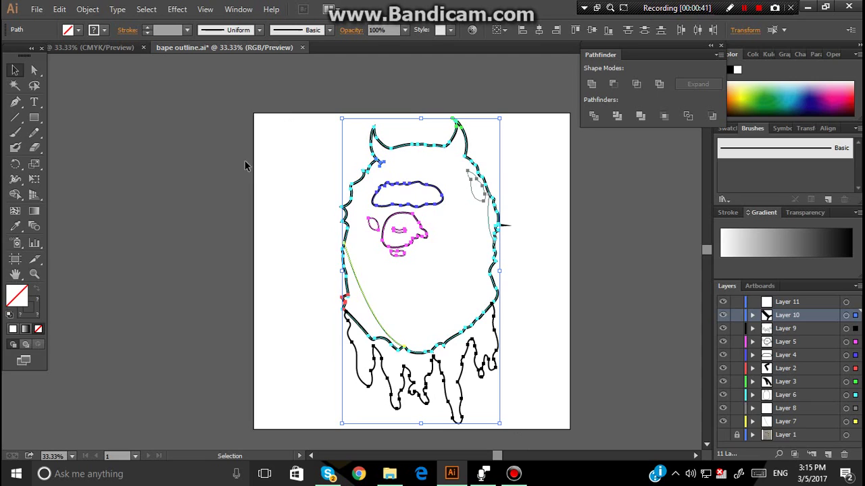
{"action": "left_click", "coordinate": [86, 10]}
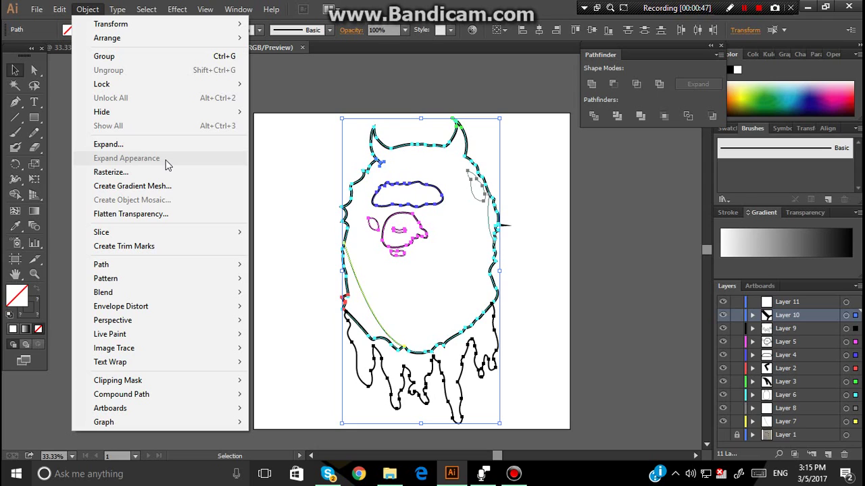
{"action": "left_click", "coordinate": [132, 146]}
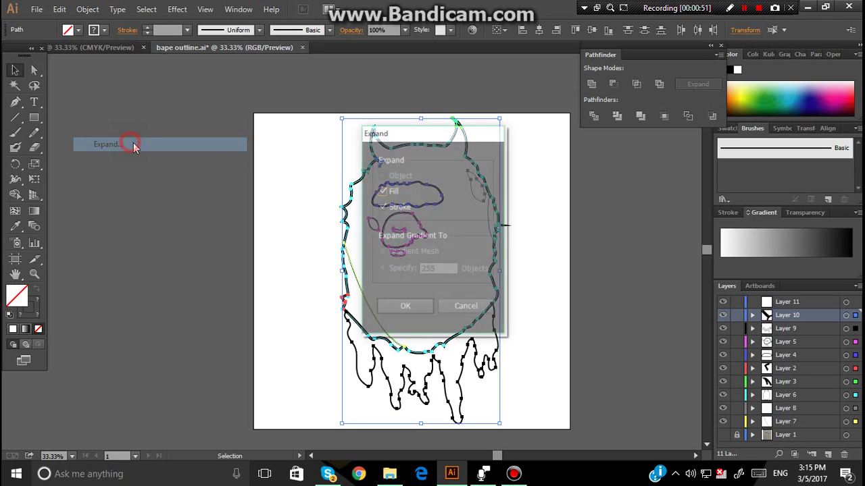
{"action": "left_click", "coordinate": [404, 309]}
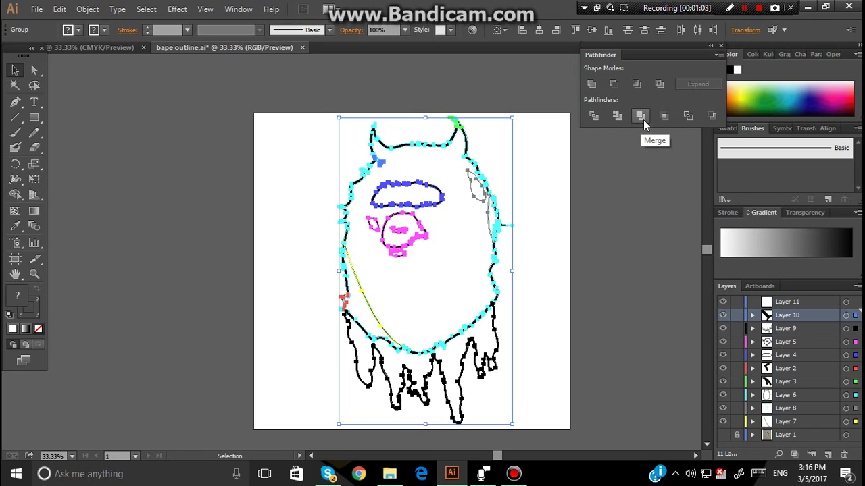
Apply Pathfinder Merge to the expanded ape pieces, then deselect them.
{"action": "left_click", "coordinate": [641, 120]}
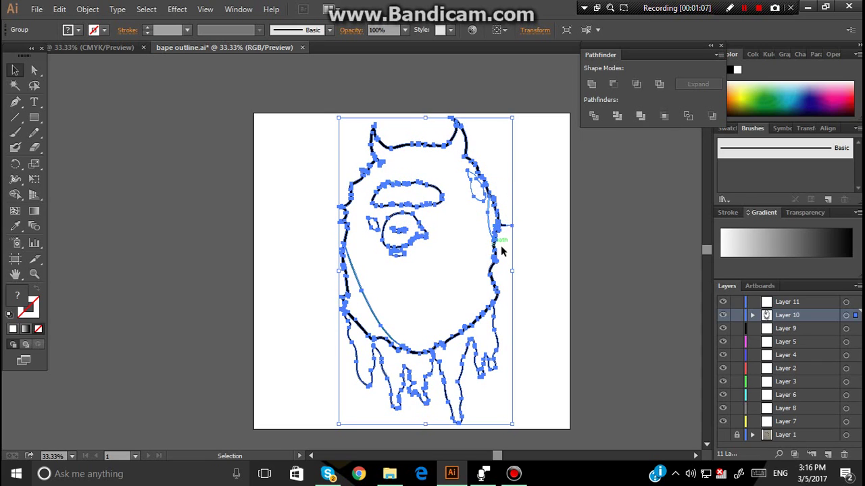
{"action": "left_click", "coordinate": [558, 164]}
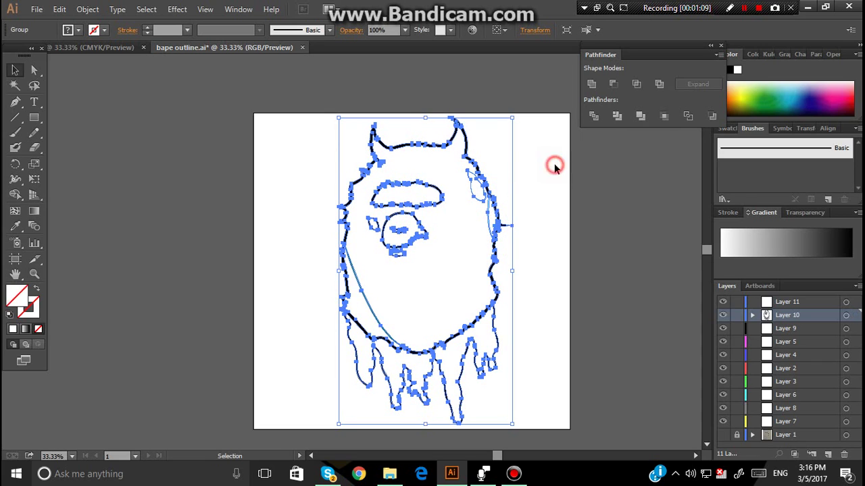
Draw a #17B4CE cyan-filled rectangle spanning most of the artboard.
{"action": "left_click", "coordinate": [35, 119]}
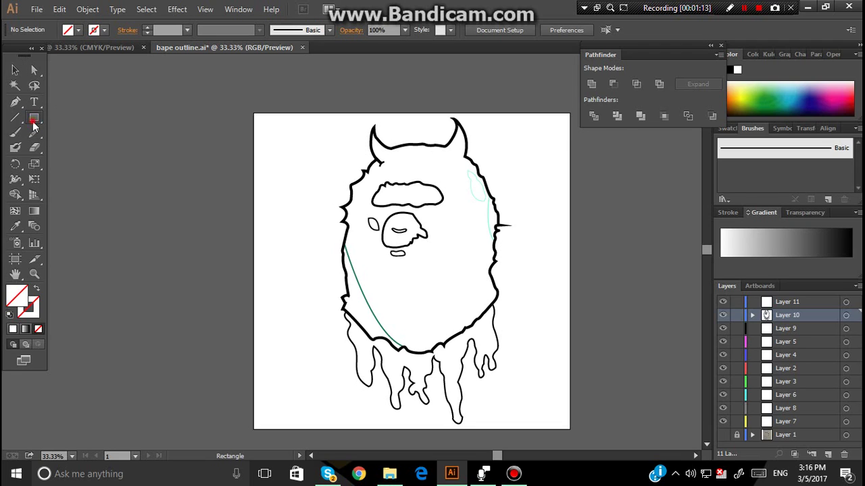
{"action": "left_click", "coordinate": [66, 118]}
{"action": "double_click", "coordinate": [20, 297]}
{"action": "mouse_move", "coordinate": [591, 215]}
{"action": "left_mouse_down"}
{"action": "mouse_move", "coordinate": [595, 227]}
{"action": "mouse_move", "coordinate": [598, 205]}
{"action": "mouse_move", "coordinate": [598, 217]}
{"action": "left_mouse_up"}
{"action": "mouse_move", "coordinate": [537, 147]}
{"action": "left_mouse_down"}
{"action": "mouse_move", "coordinate": [569, 180]}
{"action": "mouse_move", "coordinate": [555, 166]}
{"action": "left_mouse_up"}
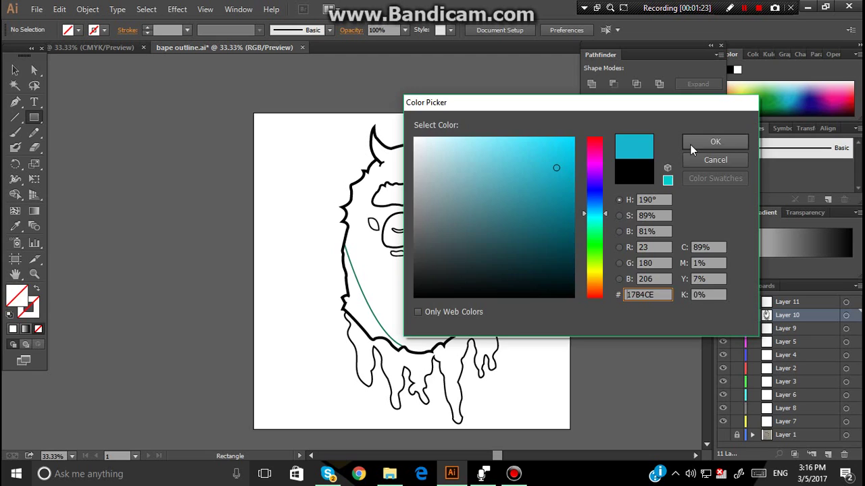
{"action": "left_click", "coordinate": [711, 142]}
{"action": "left_click_drag", "start_coordinate": [295, 118], "coordinate": [556, 430]}
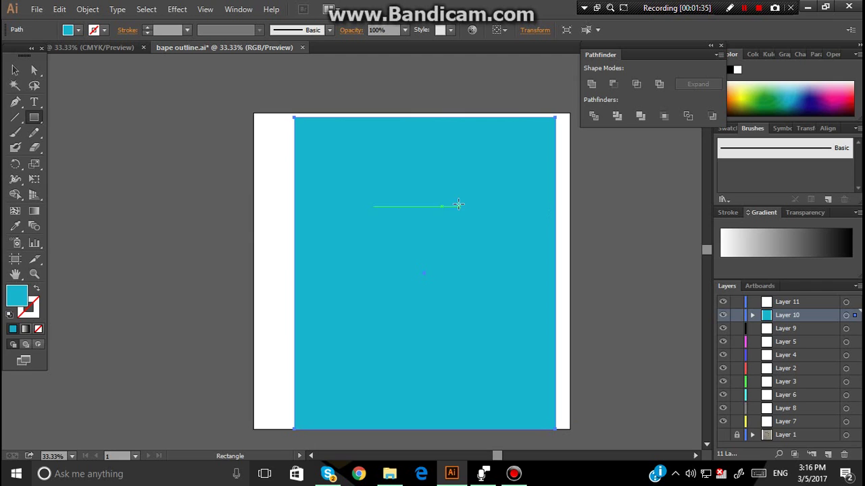
Send the cyan rectangle behind the ape outline.
{"action": "right_click", "coordinate": [325, 218]}
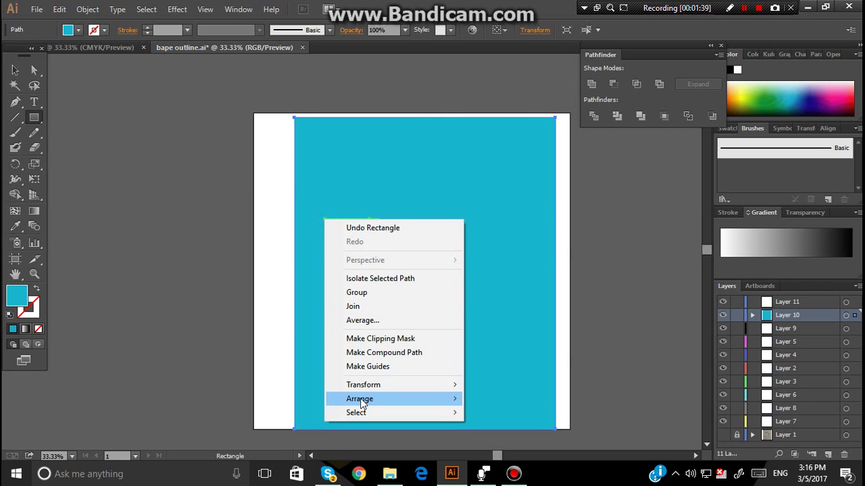
{"action": "mouse_move", "coordinate": [363, 404]}
{"action": "left_click", "coordinate": [262, 438]}
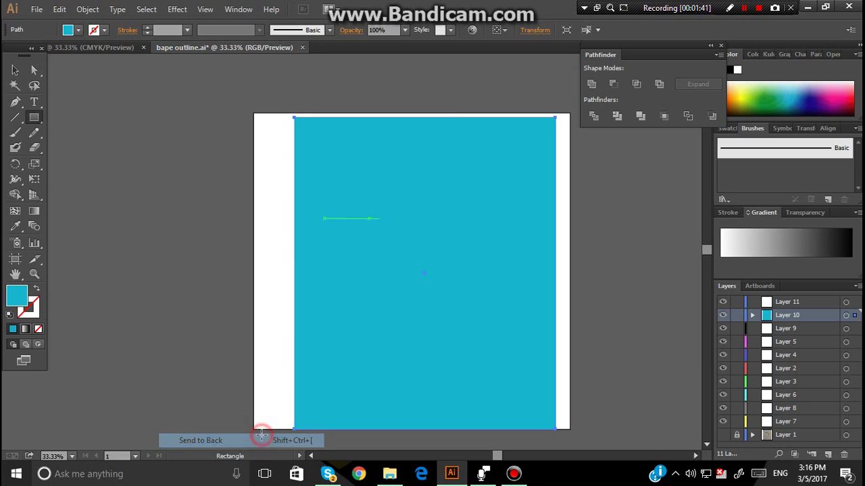
Merge the rectangle with the whole ape outline and isolate the merged group.
{"action": "left_click", "coordinate": [14, 69]}
{"action": "left_click", "coordinate": [240, 138]}
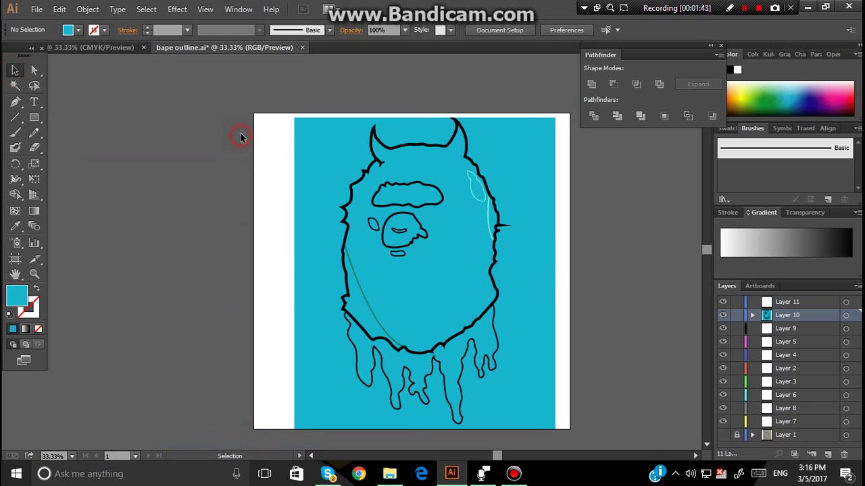
{"action": "left_click_drag", "start_coordinate": [277, 107], "coordinate": [566, 443]}
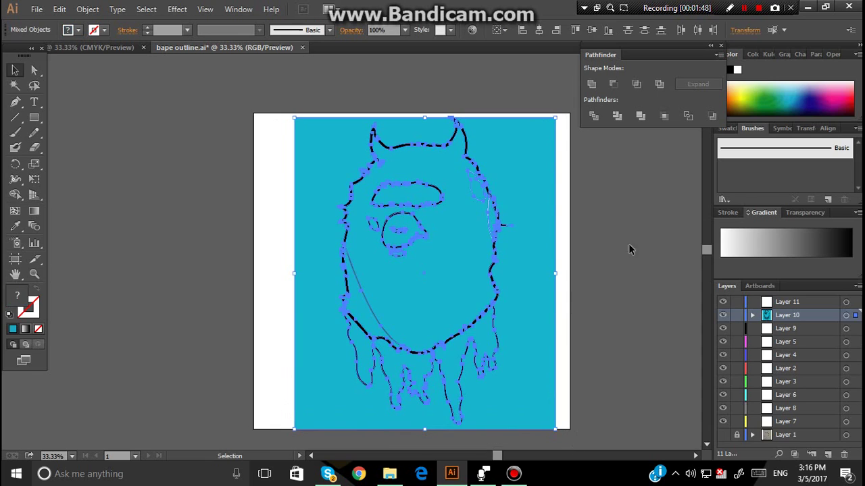
{"action": "left_click", "coordinate": [639, 117]}
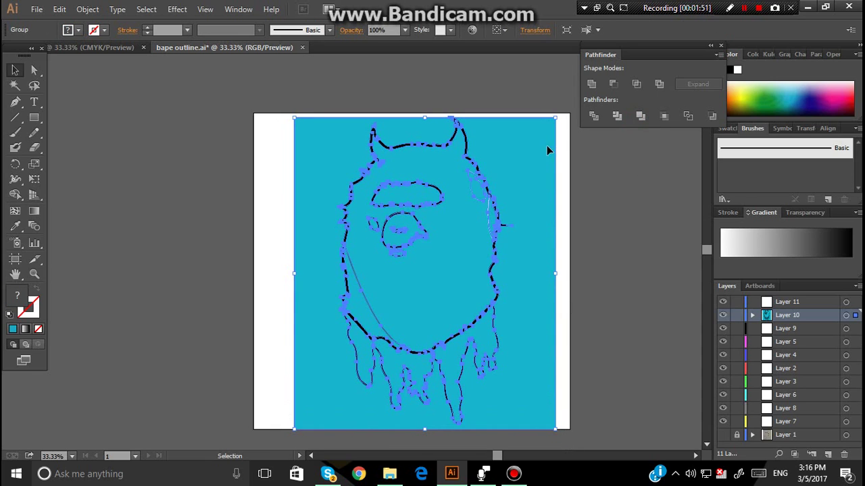
{"action": "right_click", "coordinate": [497, 177]}
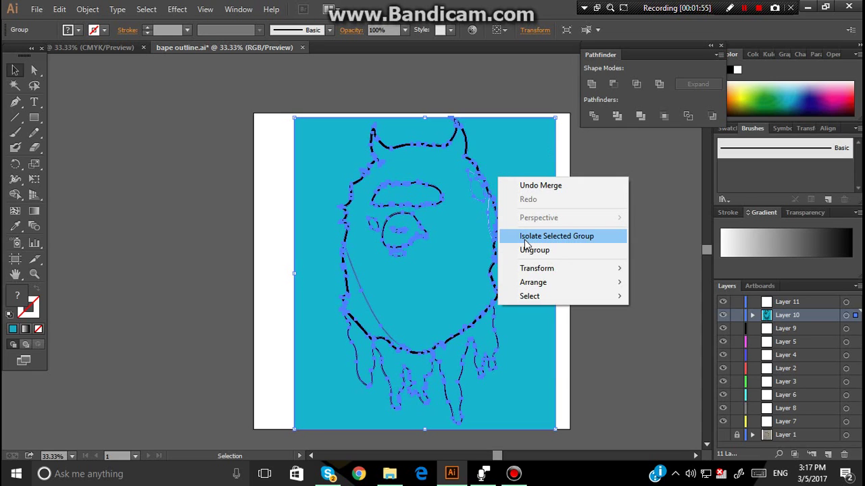
{"action": "left_click", "coordinate": [525, 237]}
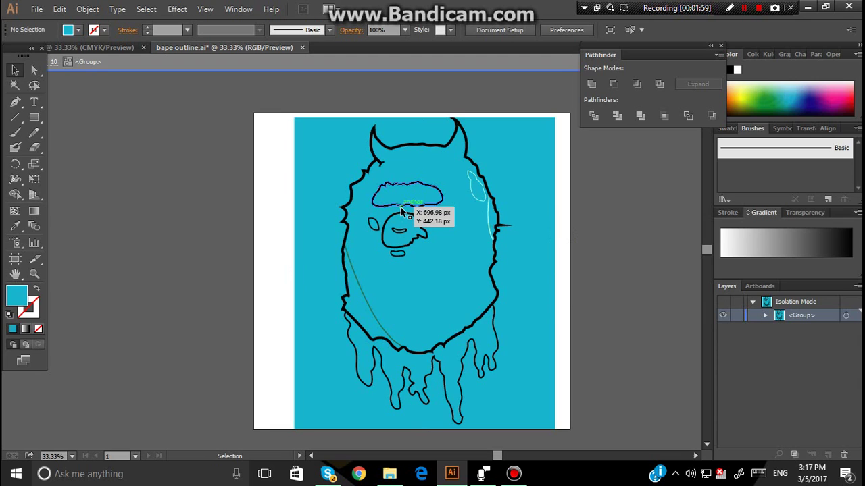
Delete the cyan area outside the ape's head, keeping the eye band.
{"action": "left_click", "coordinate": [517, 183]}
{"action": "key", "text": "Delete"}
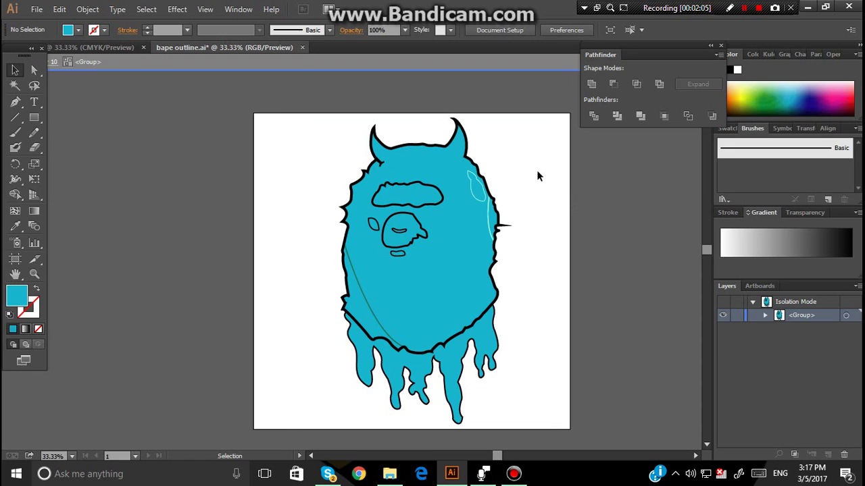
{"action": "left_click", "coordinate": [406, 197]}
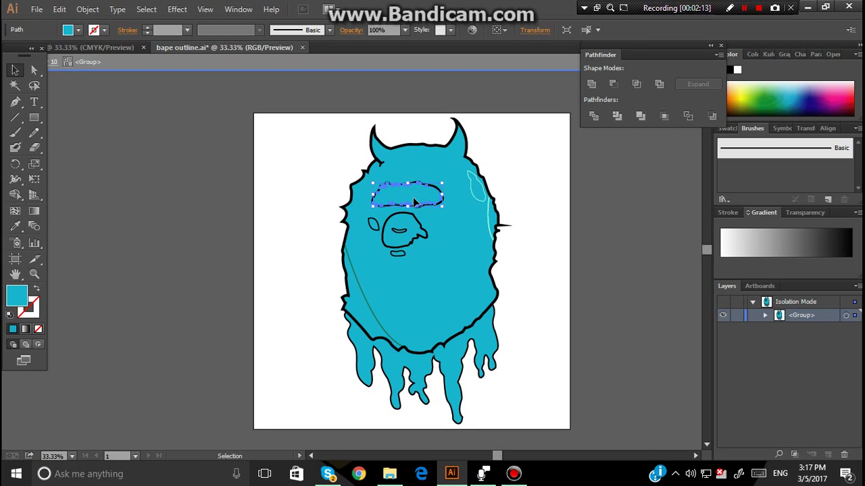
{"action": "key", "text": "Delete"}
{"action": "key", "text": "ctrl+z"}
Fill the eye band with black.
{"action": "double_click", "coordinate": [12, 298]}
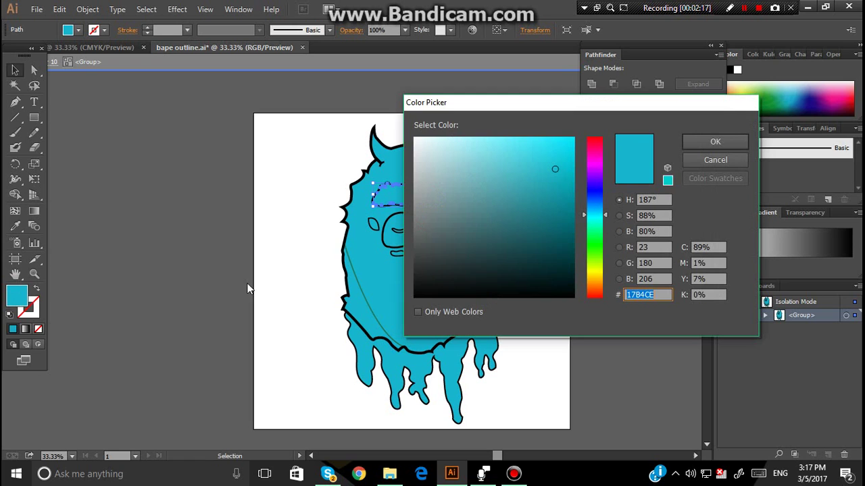
{"action": "left_click_drag", "start_coordinate": [422, 281], "coordinate": [416, 296]}
{"action": "left_click", "coordinate": [714, 141]}
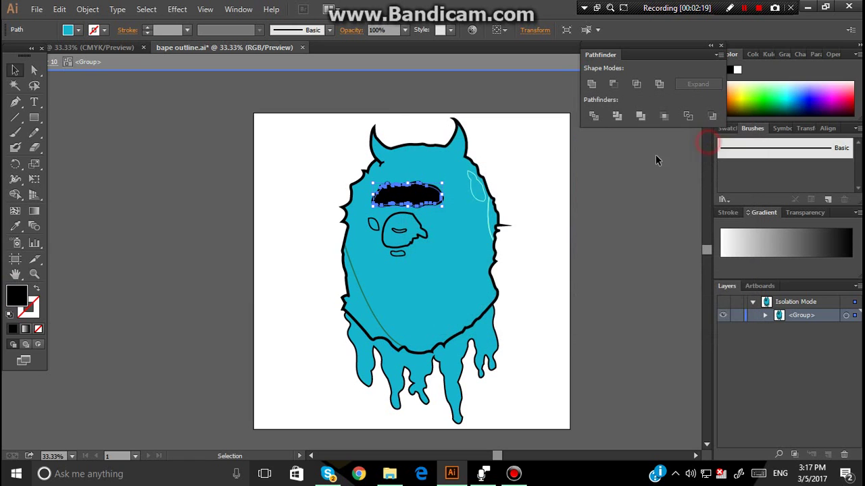
{"action": "left_click", "coordinate": [579, 195]}
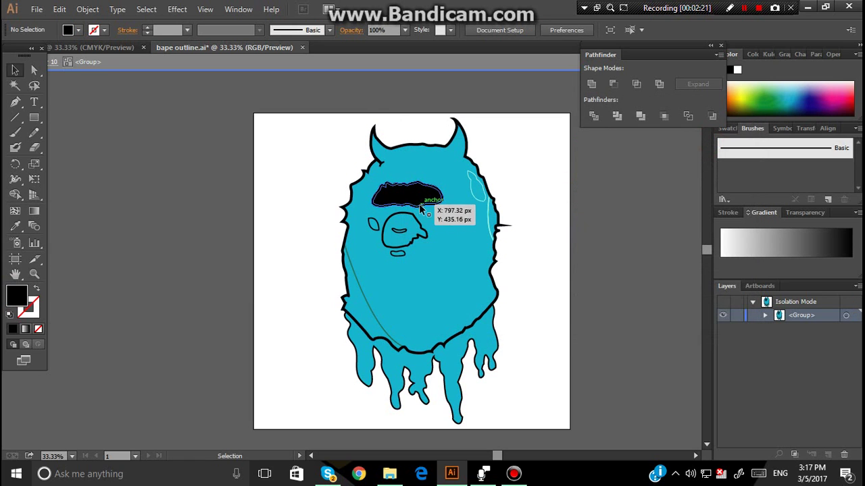
Delete the blue shape over the ape's face to reveal the white muzzle.
{"action": "scroll", "coordinate": [411, 207], "scroll_direction": "up", "scroll_amount": 1}
{"action": "scroll", "coordinate": [411, 208], "scroll_direction": "up", "scroll_amount": 3}
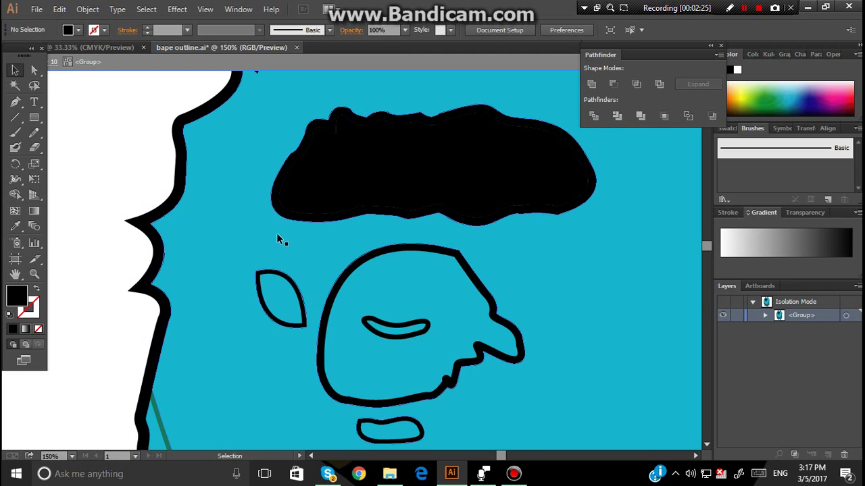
{"action": "scroll", "coordinate": [550, 239], "scroll_direction": "down", "scroll_amount": 3}
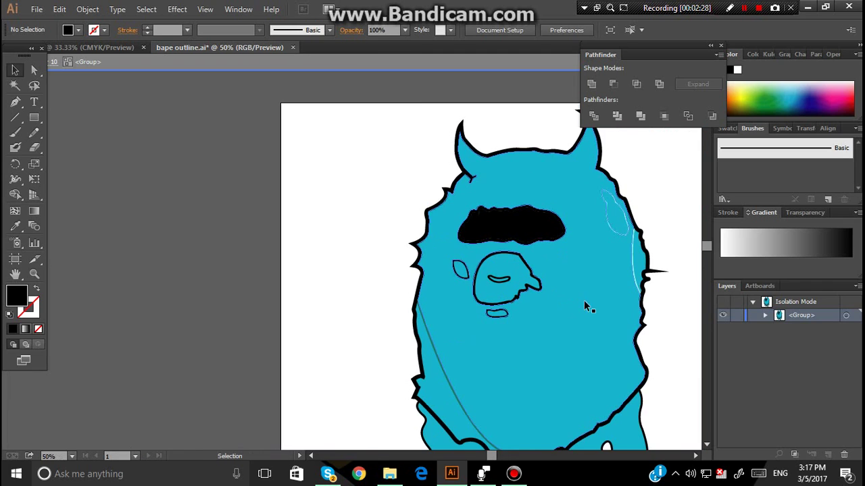
{"action": "scroll", "coordinate": [627, 261], "scroll_direction": "down", "scroll_amount": 1}
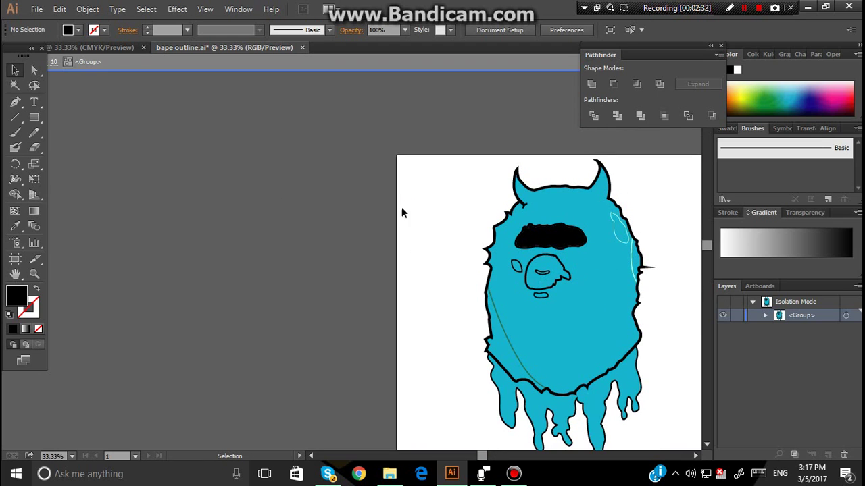
{"action": "scroll", "coordinate": [540, 215], "scroll_direction": "up", "scroll_amount": 2}
{"action": "scroll", "coordinate": [540, 219], "scroll_direction": "down", "scroll_amount": 3}
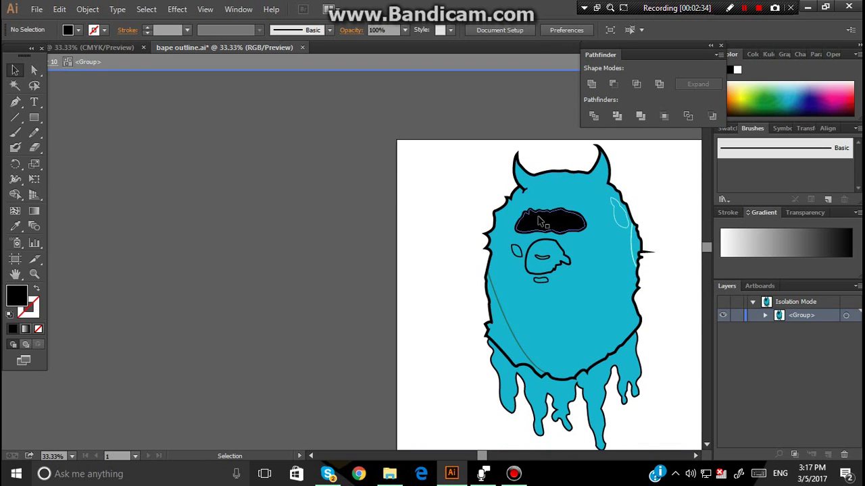
{"action": "scroll", "coordinate": [540, 221], "scroll_direction": "up", "scroll_amount": 1}
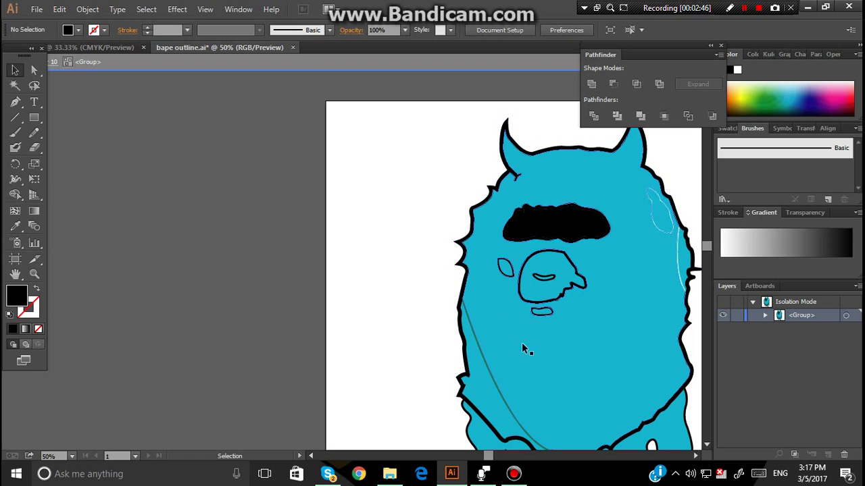
{"action": "left_click", "coordinate": [534, 296]}
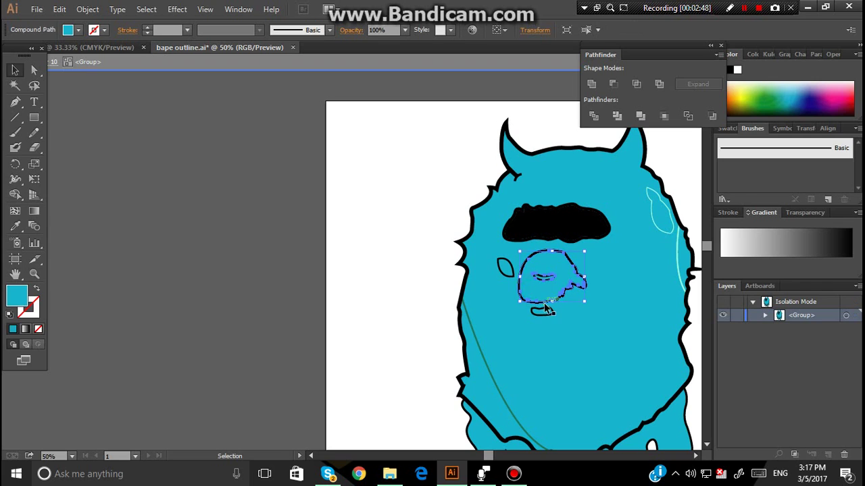
{"action": "key", "text": "Delete"}
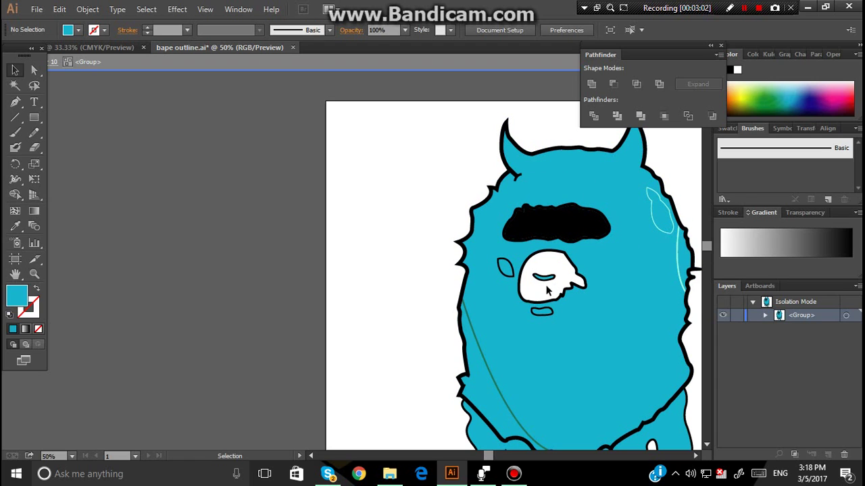
Fill the small eye shape with pure black.
{"action": "double_click", "coordinate": [505, 268]}
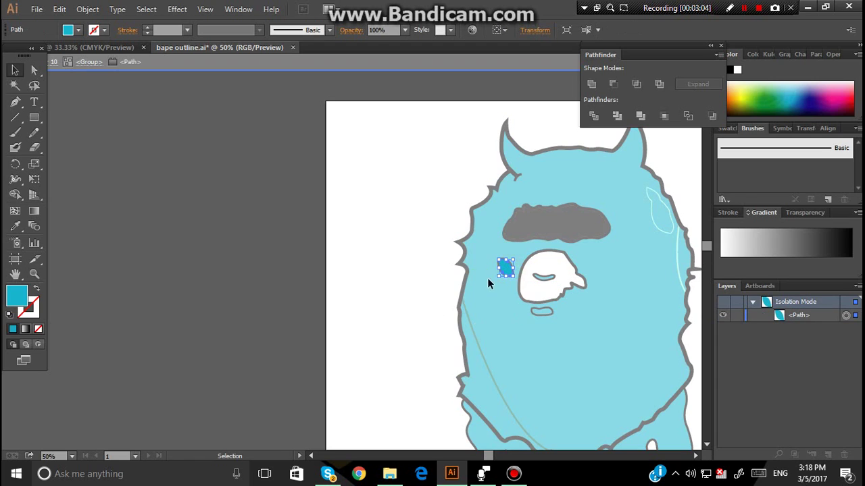
{"action": "double_click", "coordinate": [25, 298]}
{"action": "left_click", "coordinate": [455, 268]}
{"action": "left_click", "coordinate": [414, 297]}
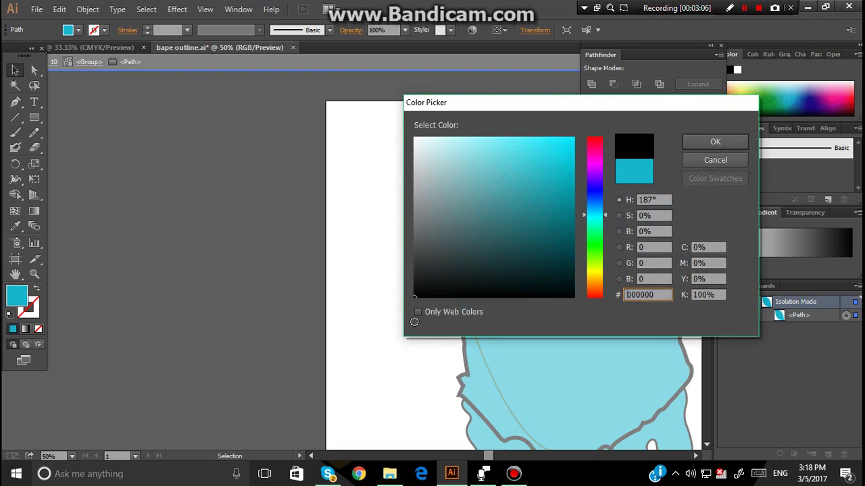
{"action": "left_click", "coordinate": [716, 142]}
{"action": "left_click", "coordinate": [380, 275]}
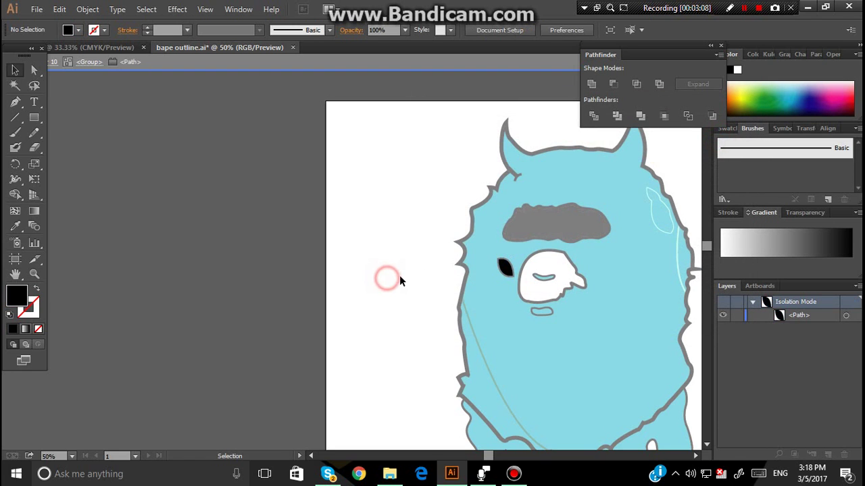
Isolate the triangular shading shape on the body, leaving its fill colour unchanged.
{"action": "double_click", "coordinate": [395, 277]}
{"action": "scroll", "coordinate": [424, 277], "scroll_direction": "down", "scroll_amount": 2}
{"action": "double_click", "coordinate": [489, 360]}
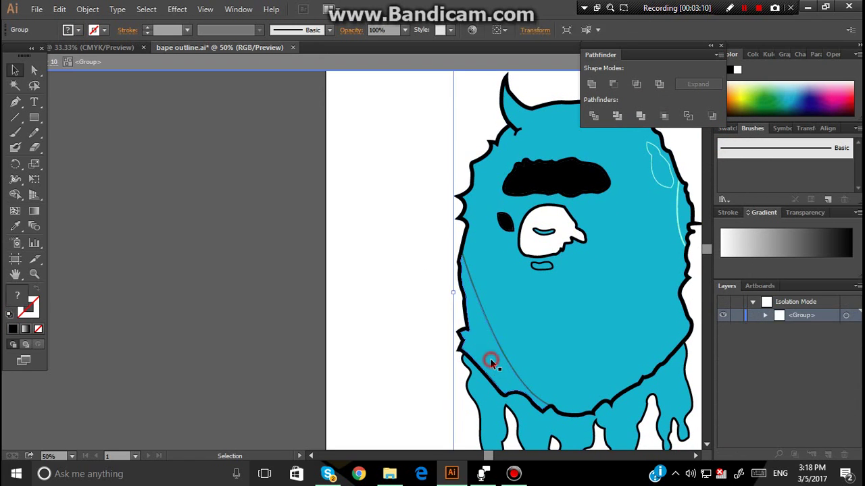
{"action": "left_click", "coordinate": [492, 349]}
{"action": "double_click", "coordinate": [494, 347]}
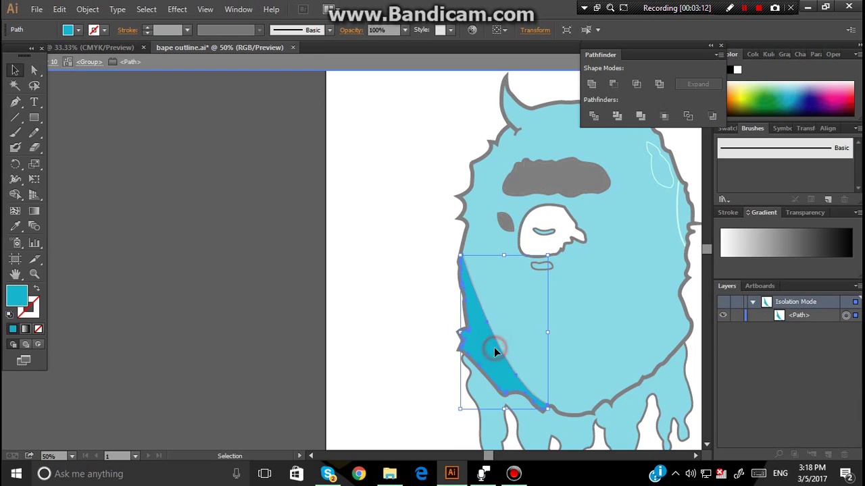
{"action": "double_click", "coordinate": [16, 295]}
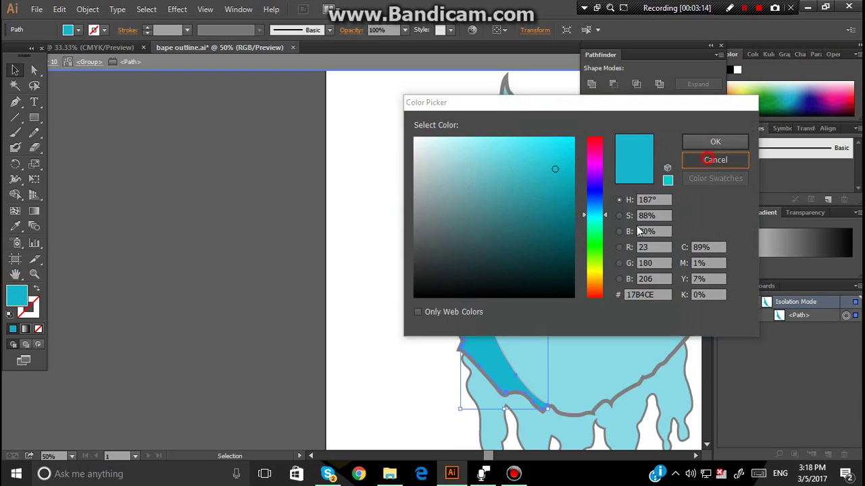
{"action": "left_click", "coordinate": [716, 161]}
{"action": "key", "text": "o"}
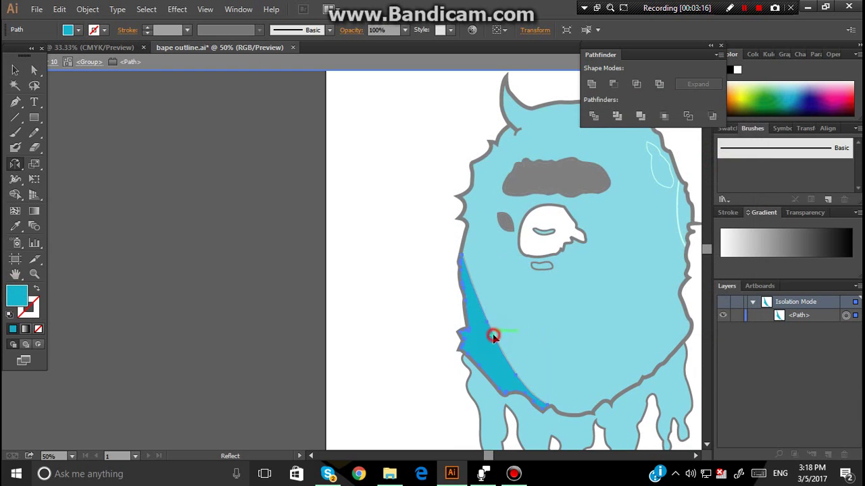
{"action": "key", "text": "v"}
{"action": "double_click", "coordinate": [291, 276]}
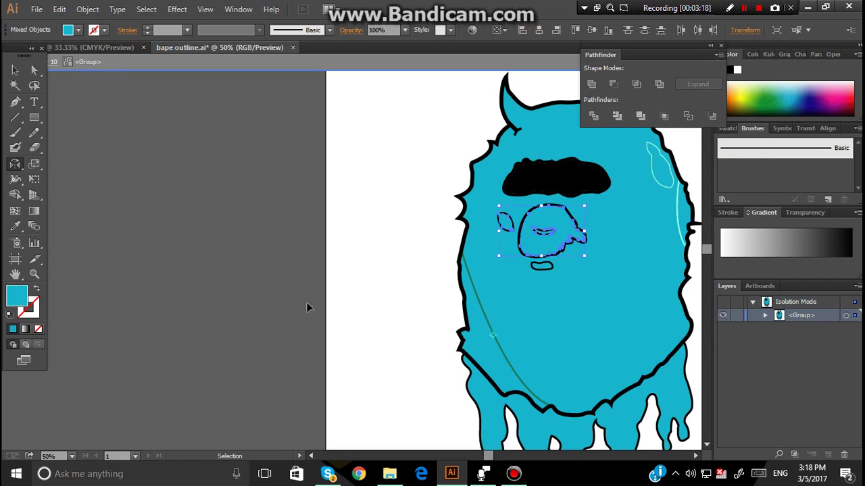
{"action": "key", "text": "ctrl+z"}
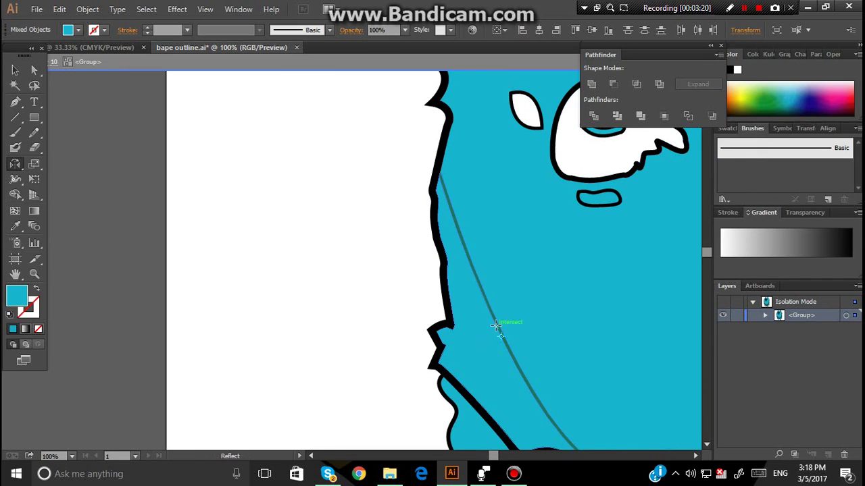
Fill the strip along the left outline with the curve's dark green via Eyedropper.
{"action": "left_click", "coordinate": [15, 69]}
{"action": "left_click", "coordinate": [467, 350]}
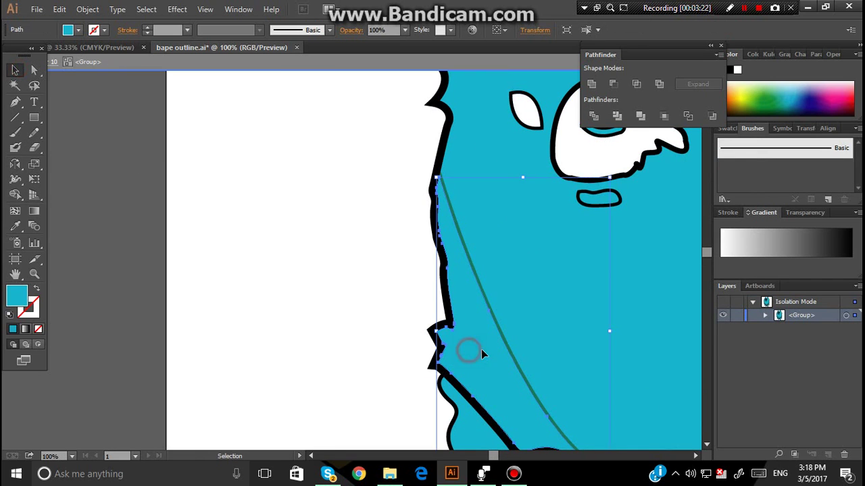
{"action": "key", "text": "i"}
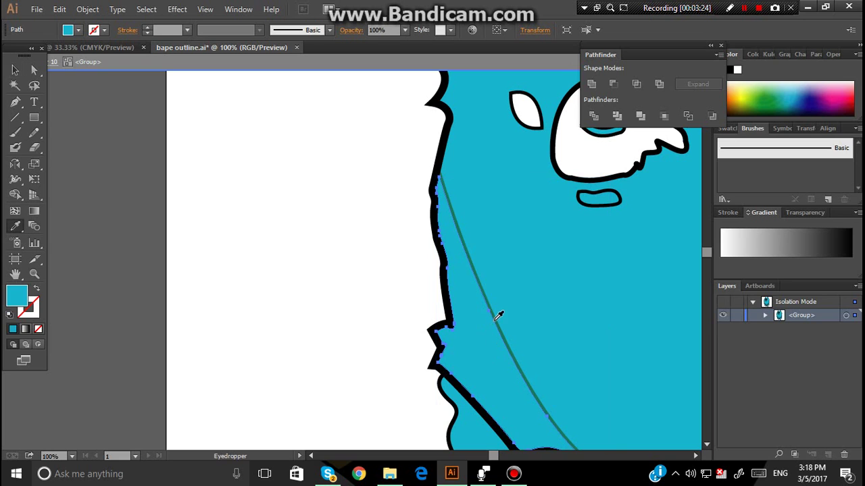
{"action": "left_click", "coordinate": [500, 315]}
Exit isolation, fit the whole ape in view, and nudge the ape group slightly.
{"action": "left_click", "coordinate": [15, 69]}
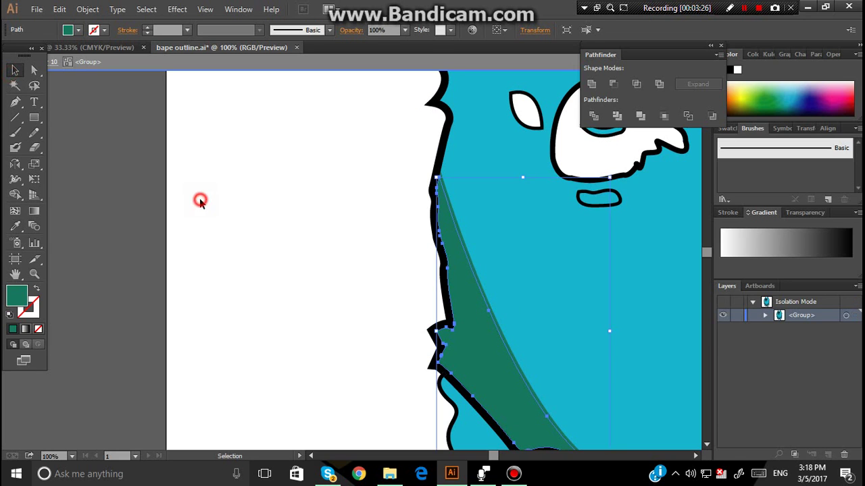
{"action": "double_click", "coordinate": [199, 198]}
{"action": "key", "text": "ctrl+0"}
{"action": "left_click", "coordinate": [439, 320]}
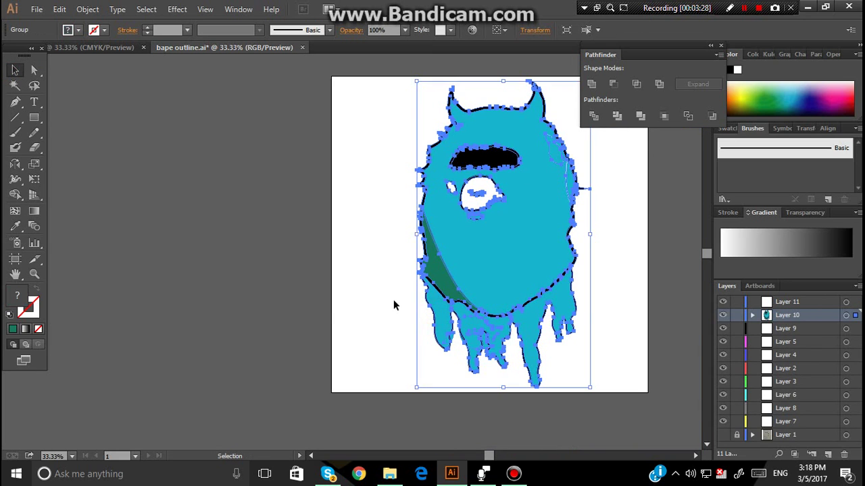
{"action": "mouse_move", "coordinate": [443, 308]}
{"action": "left_mouse_down"}
{"action": "mouse_move", "coordinate": [455, 305]}
{"action": "mouse_move", "coordinate": [445, 316]}
{"action": "left_mouse_up"}
{"action": "scroll", "coordinate": [436, 315], "scroll_direction": "up", "scroll_amount": 3}
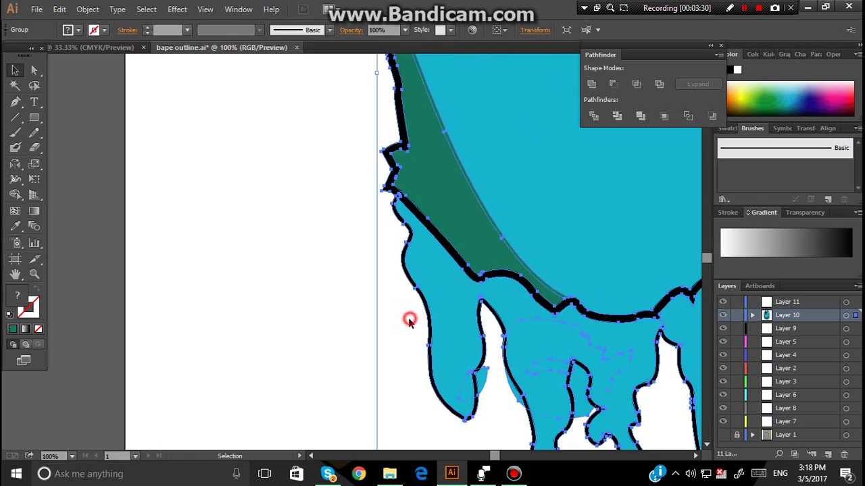
{"action": "left_click", "coordinate": [409, 321]}
{"action": "left_click", "coordinate": [450, 313]}
{"action": "scroll", "coordinate": [437, 315], "scroll_direction": "down", "scroll_amount": 3}
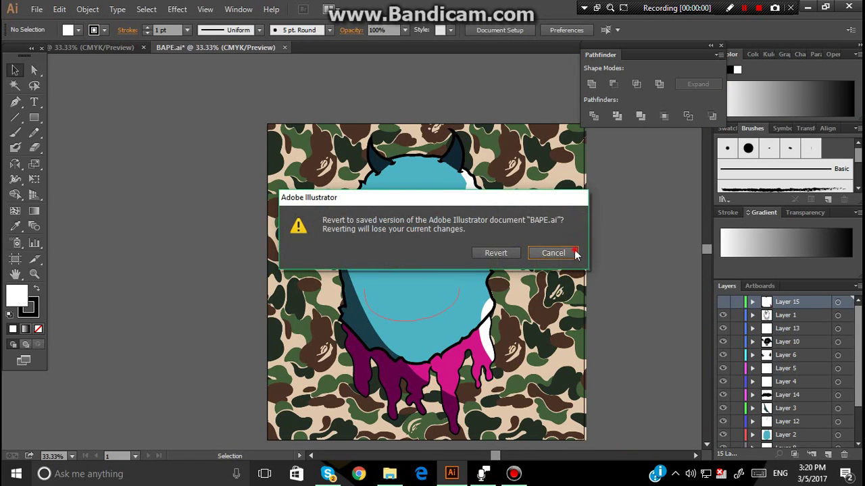
{"action": "left_click", "coordinate": [574, 254]}
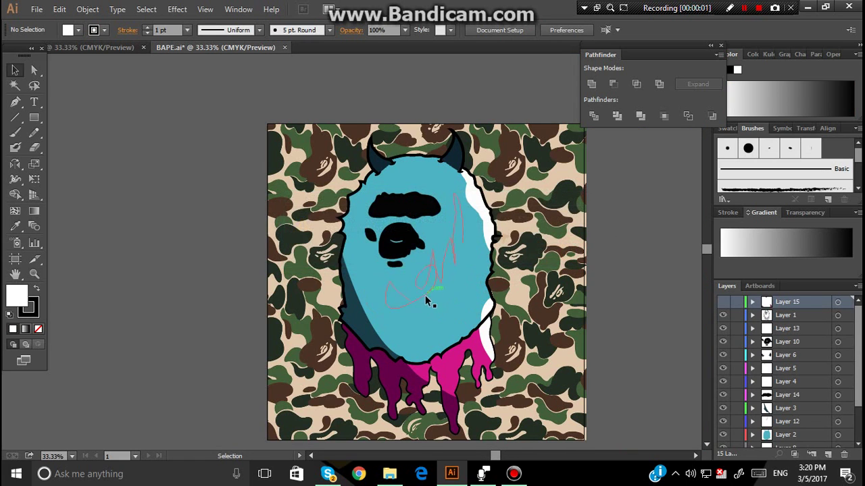